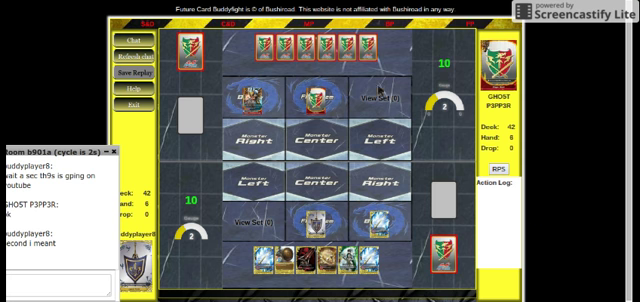
Send 'ok ready' to the opponent in chat
{"action": "left_click", "coordinate": [99, 284]}
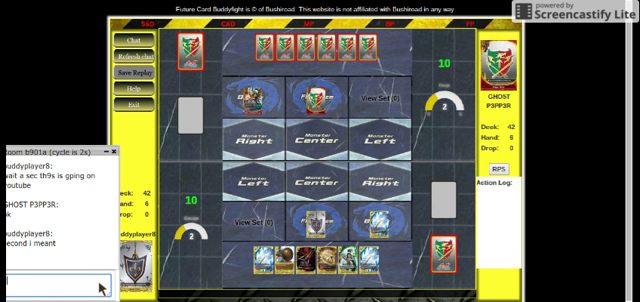
{"action": "type", "text": "omi"}
{"action": "key", "text": "BackSpace"}
{"action": "key", "text": "BackSpace"}
{"action": "type", "text": "k re"}
{"action": "type", "text": "ady"}
{"action": "key", "text": "Return"}
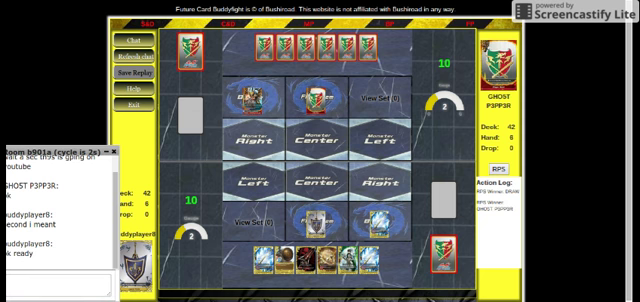
Settle rock-paper-scissors and reply 'ok' to let the opponent go first
{"action": "left_click", "coordinate": [498, 170]}
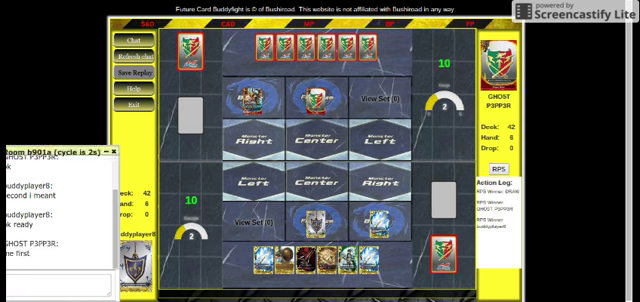
{"action": "left_click", "coordinate": [53, 277]}
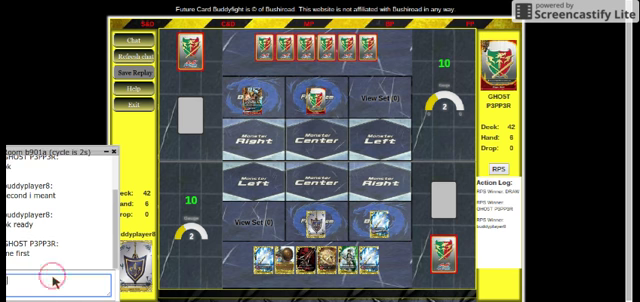
{"action": "type", "text": "ok"}
{"action": "key", "text": "Return"}
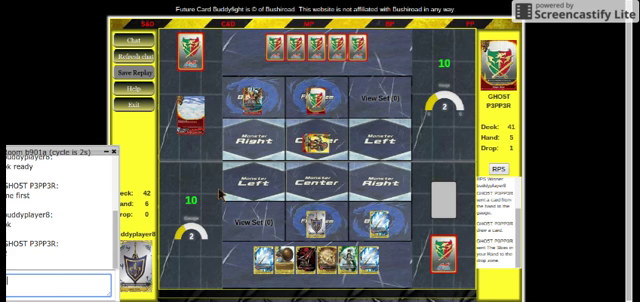
Replace the 'undefined' life value with 8
{"action": "left_click", "coordinate": [254, 172]}
{"action": "left_click", "coordinate": [300, 149]}
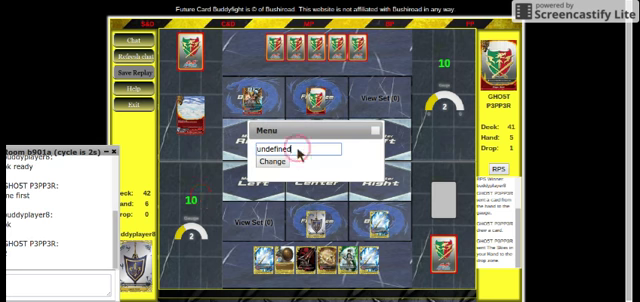
{"action": "key", "text": "BackSpace"}
{"action": "key", "text": "BackSpace"}
{"action": "key", "text": "BackSpace"}
{"action": "key", "text": "BackSpace"}
{"action": "key", "text": "BackSpace"}
{"action": "key", "text": "BackSpace"}
{"action": "key", "text": "BackSpace"}
{"action": "key", "text": "BackSpace"}
{"action": "key", "text": "BackSpace"}
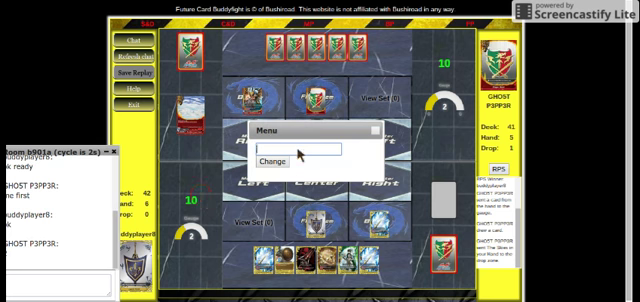
{"action": "type", "text": "8"}
{"action": "key", "text": "Return"}
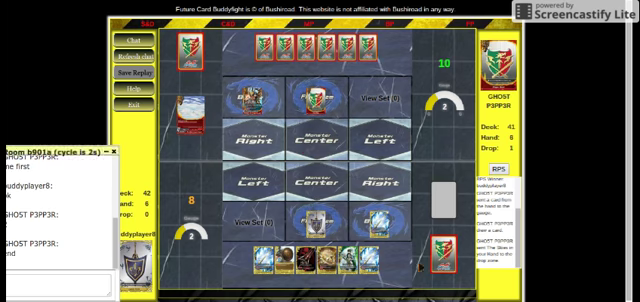
Draw a card, charge a hand card into the gauge, and draw again
{"action": "right_click", "coordinate": [441, 200]}
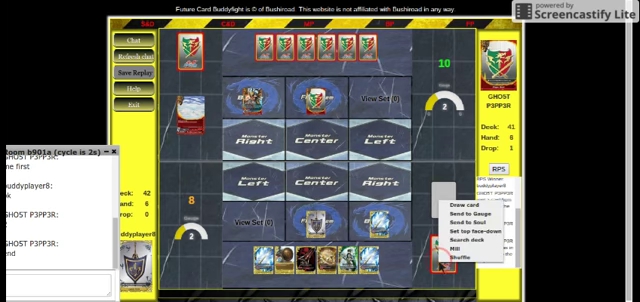
{"action": "left_click", "coordinate": [458, 205]}
{"action": "right_click", "coordinate": [369, 245]}
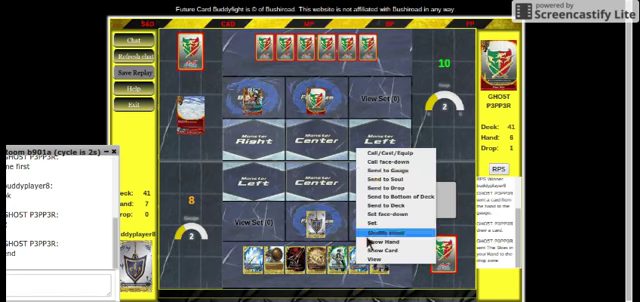
{"action": "left_click", "coordinate": [371, 170]}
{"action": "right_click", "coordinate": [453, 262]}
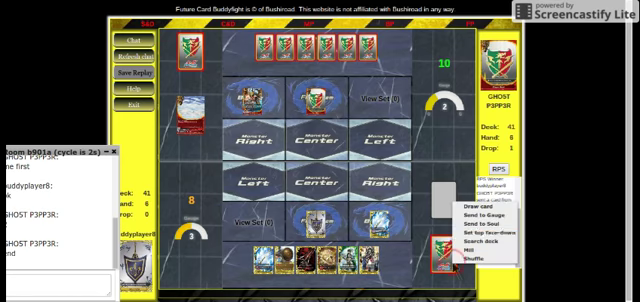
{"action": "left_click", "coordinate": [471, 206]}
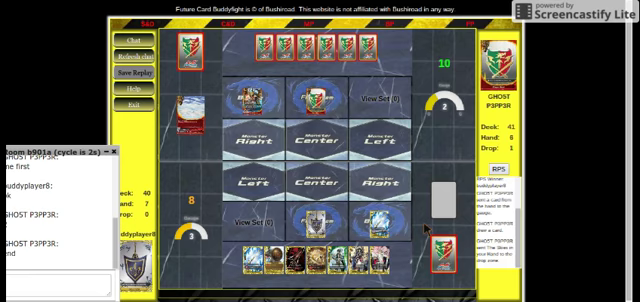
Call the rightmost hand card as a monster in the right position
{"action": "right_click", "coordinate": [380, 257]}
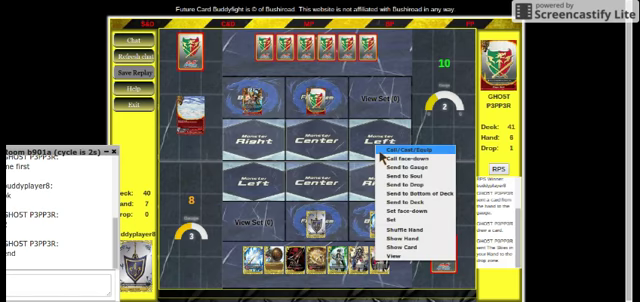
{"action": "left_click", "coordinate": [381, 150]}
{"action": "left_click", "coordinate": [336, 160]}
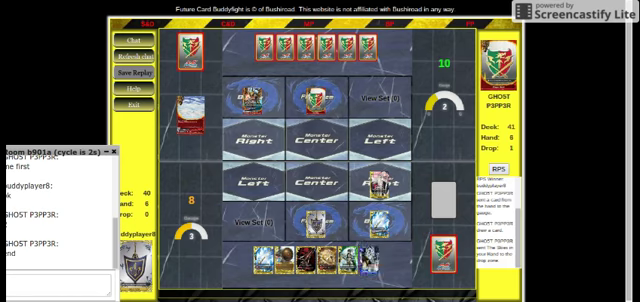
Cast a spell from hand, paying one gauge
{"action": "right_click", "coordinate": [348, 258]}
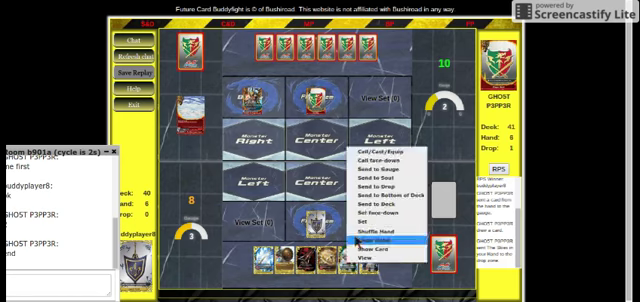
{"action": "left_click", "coordinate": [361, 187]}
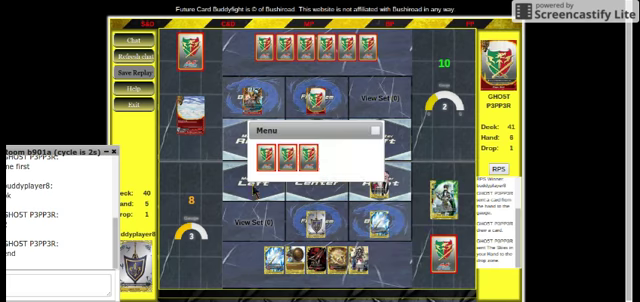
{"action": "right_click", "coordinate": [307, 160]}
{"action": "left_click", "coordinate": [320, 172]}
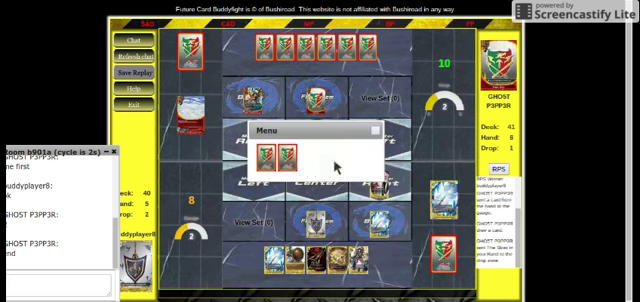
{"action": "left_click", "coordinate": [375, 131]}
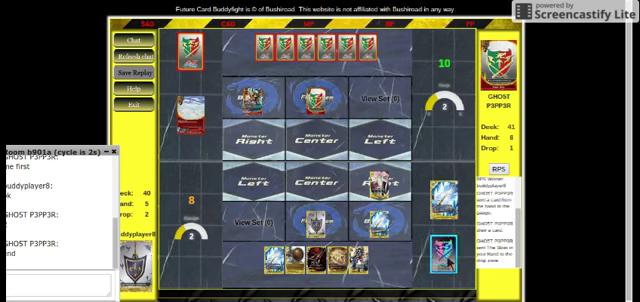
Set the top five deck cards face-down
{"action": "right_click", "coordinate": [445, 203]}
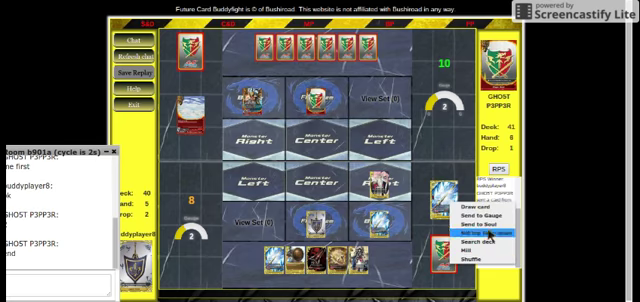
{"action": "left_click", "coordinate": [459, 234]}
{"action": "right_click", "coordinate": [441, 188]}
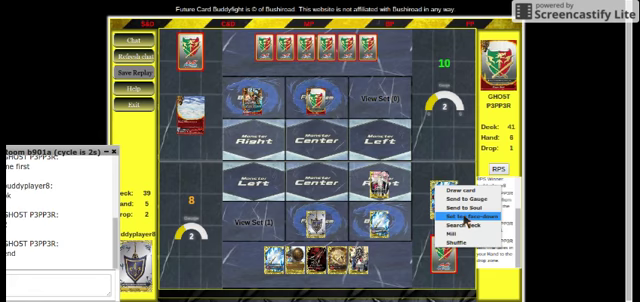
{"action": "left_click", "coordinate": [466, 217]}
{"action": "right_click", "coordinate": [441, 188]}
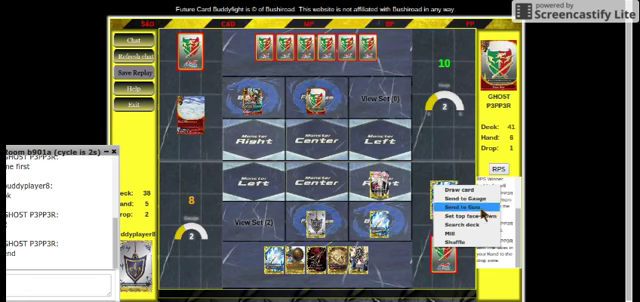
{"action": "left_click", "coordinate": [478, 216]}
{"action": "right_click", "coordinate": [443, 186]}
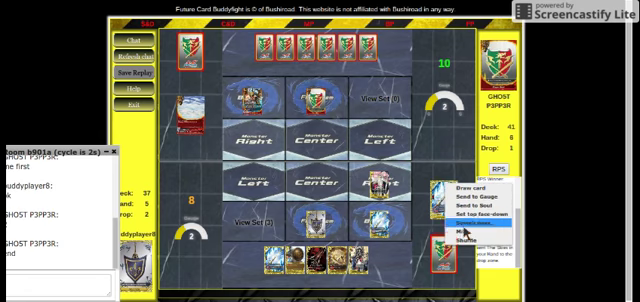
{"action": "left_click", "coordinate": [466, 222]}
{"action": "right_click", "coordinate": [441, 195]}
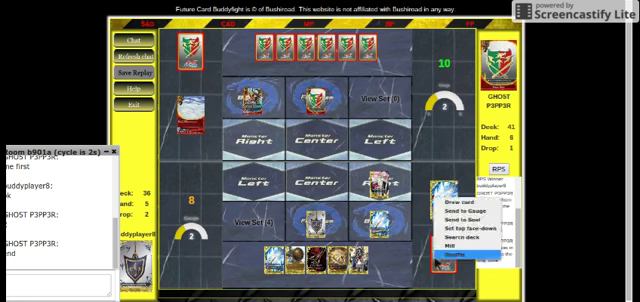
{"action": "left_click", "coordinate": [466, 219]}
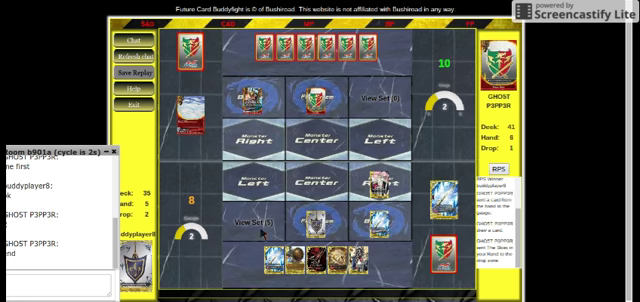
Reveal the set cards and read Tariel, King Arthur, Durandal and Breathen Gard
{"action": "left_click", "coordinate": [262, 232]}
{"action": "right_click", "coordinate": [265, 165]}
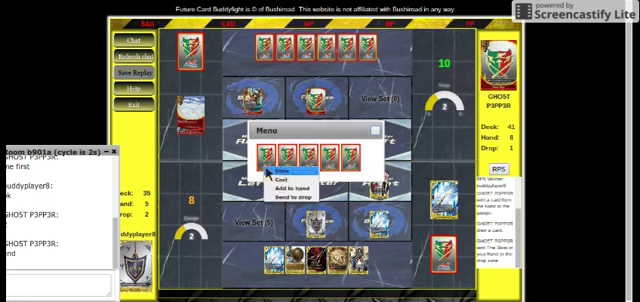
{"action": "left_click", "coordinate": [270, 171]}
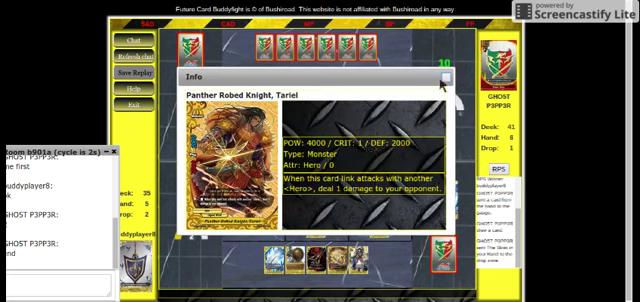
{"action": "left_click", "coordinate": [444, 78]}
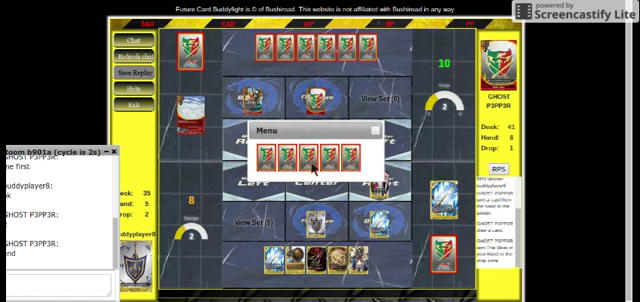
{"action": "left_click", "coordinate": [312, 166]}
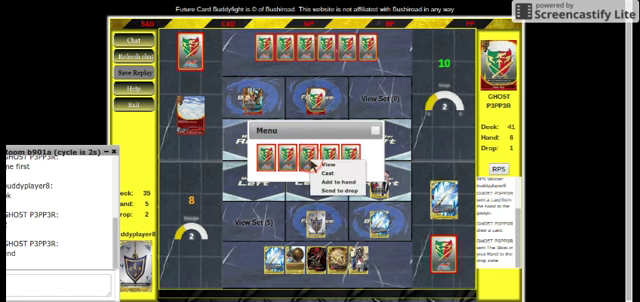
{"action": "left_click", "coordinate": [322, 164]}
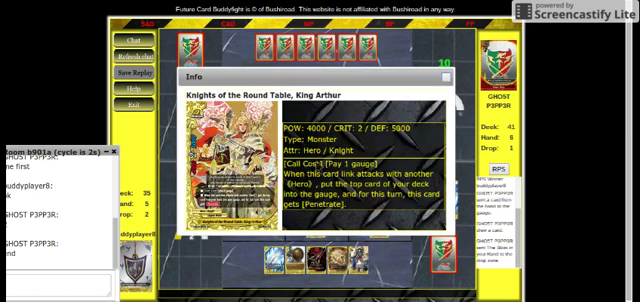
{"action": "left_click", "coordinate": [447, 79]}
{"action": "left_click", "coordinate": [331, 160]}
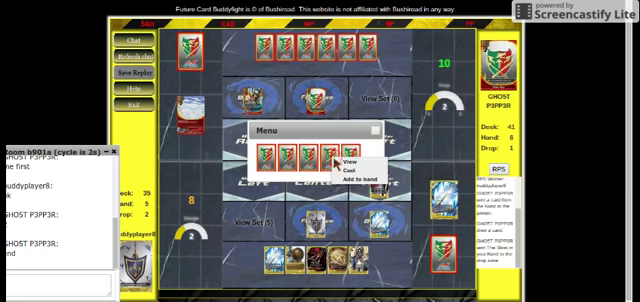
{"action": "left_click", "coordinate": [347, 161]}
{"action": "left_click", "coordinate": [447, 79]}
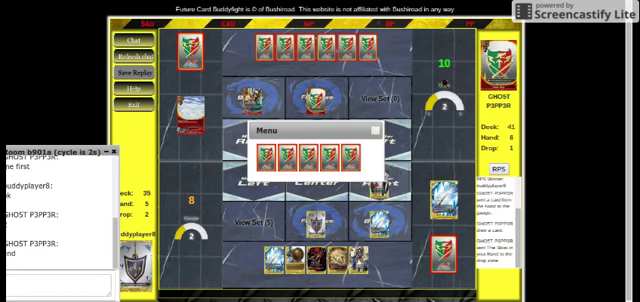
{"action": "left_click", "coordinate": [353, 160]}
{"action": "left_click", "coordinate": [362, 168]}
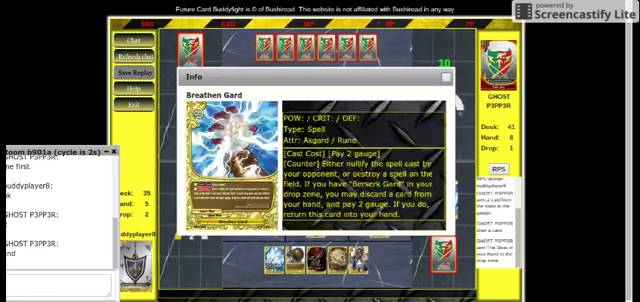
{"action": "left_click", "coordinate": [447, 79]}
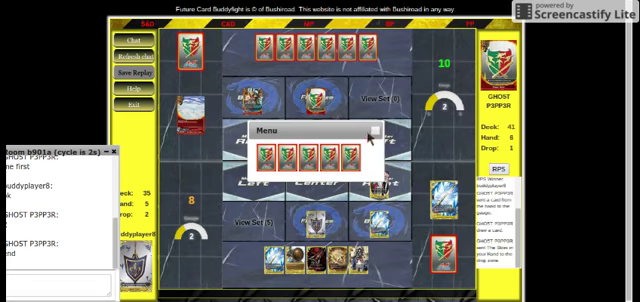
Add one revealed card to hand and drop the remaining four
{"action": "left_click", "coordinate": [340, 165]}
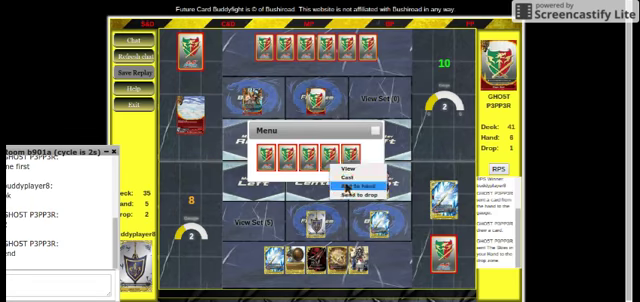
{"action": "left_click", "coordinate": [346, 186]}
{"action": "left_click", "coordinate": [333, 158]}
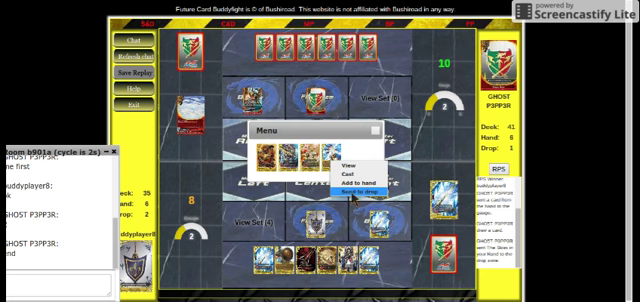
{"action": "left_click", "coordinate": [345, 191]}
{"action": "left_click", "coordinate": [310, 155]}
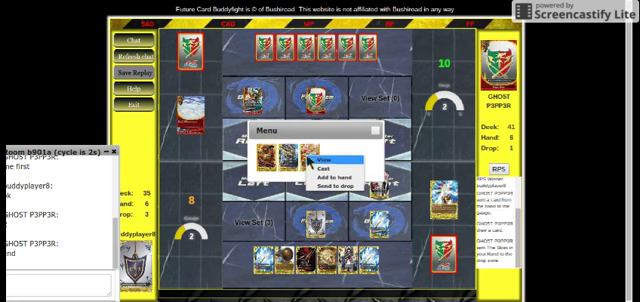
{"action": "left_click", "coordinate": [336, 186]}
{"action": "left_click", "coordinate": [291, 168]}
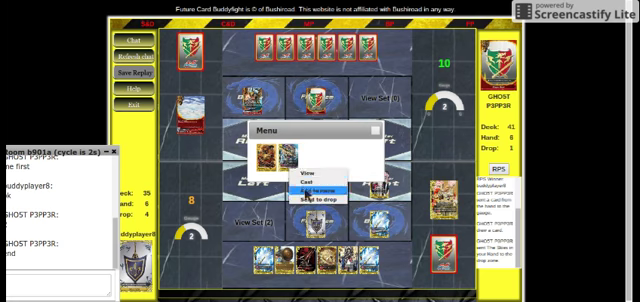
{"action": "left_click", "coordinate": [310, 199]}
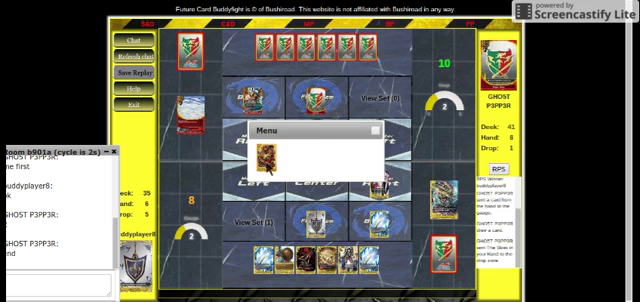
{"action": "left_click", "coordinate": [271, 171]}
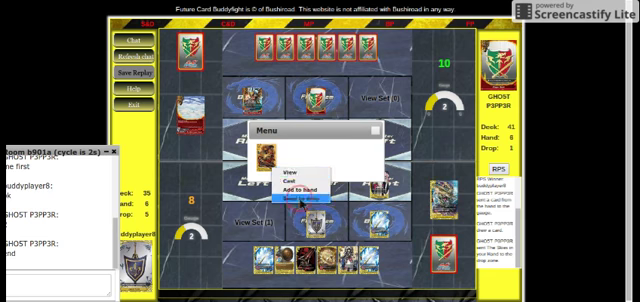
{"action": "left_click", "coordinate": [302, 200]}
Return four cards from the drop zone to the deck
{"action": "left_click", "coordinate": [375, 130]}
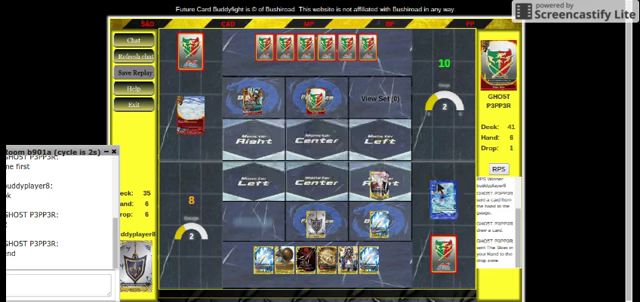
{"action": "left_click", "coordinate": [437, 190]}
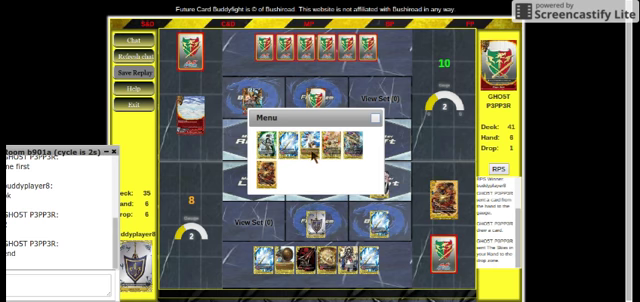
{"action": "left_click", "coordinate": [313, 154]}
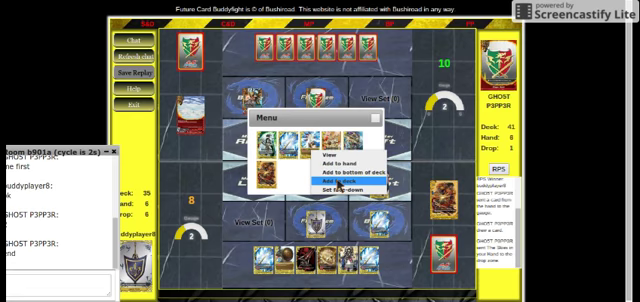
{"action": "left_click", "coordinate": [341, 181]}
{"action": "left_click", "coordinate": [316, 148]}
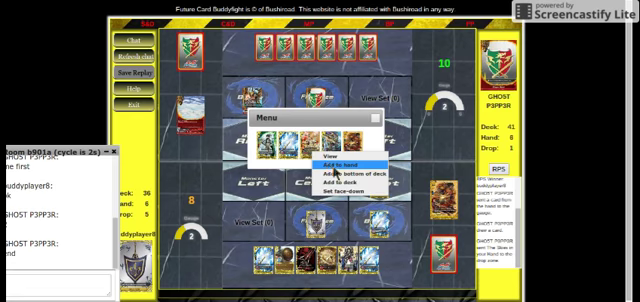
{"action": "left_click", "coordinate": [333, 174]}
{"action": "left_click", "coordinate": [310, 150]}
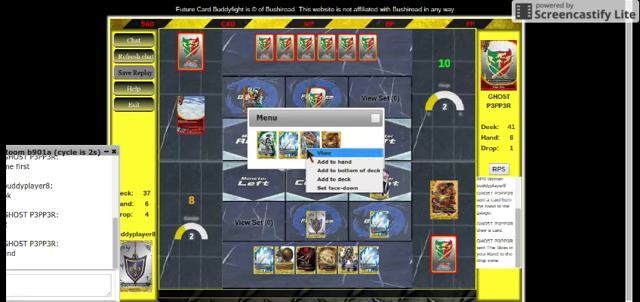
{"action": "left_click", "coordinate": [334, 178]}
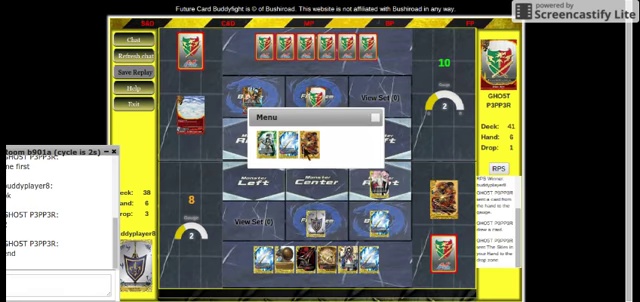
{"action": "left_click", "coordinate": [308, 149]}
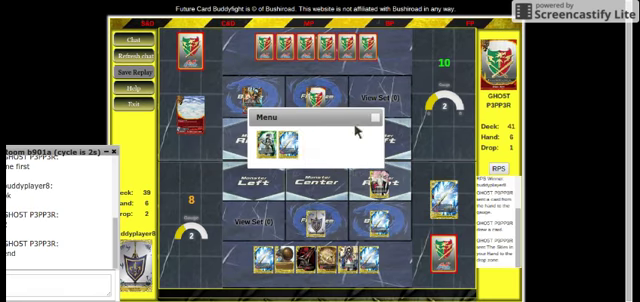
{"action": "left_click", "coordinate": [376, 119]}
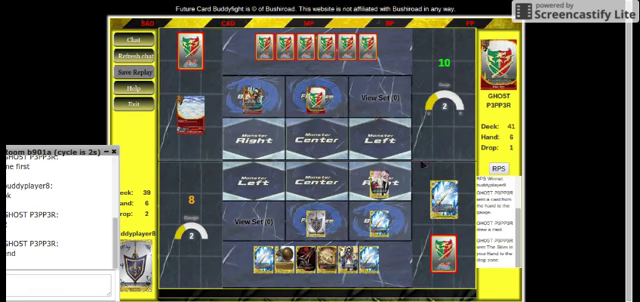
Call a hand monster into the left zone
{"action": "right_click", "coordinate": [348, 258]}
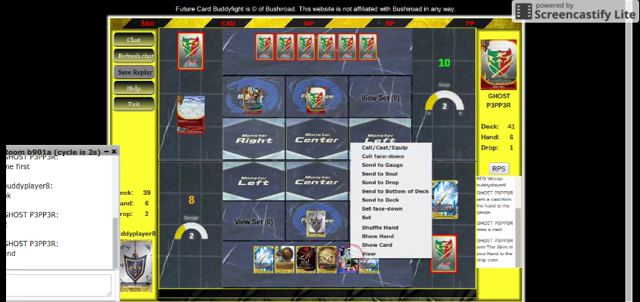
{"action": "left_click", "coordinate": [372, 147]}
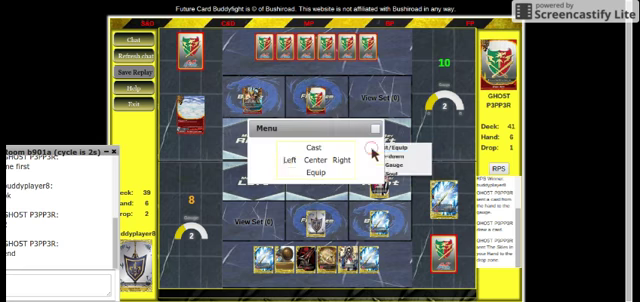
{"action": "left_click", "coordinate": [290, 160]}
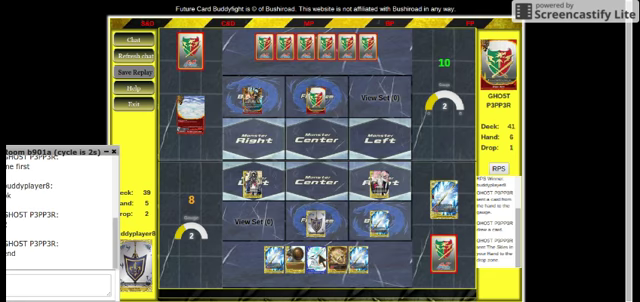
Equip a hand card as the item
{"action": "right_click", "coordinate": [331, 248]}
{"action": "left_click", "coordinate": [337, 145]}
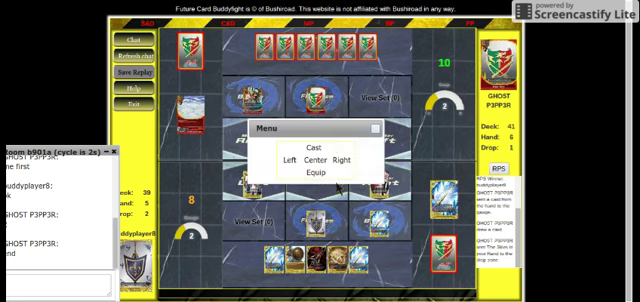
{"action": "left_click", "coordinate": [316, 171]}
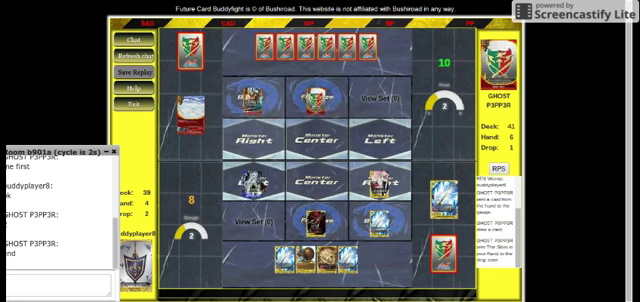
Rest the left monster to attack
{"action": "right_click", "coordinate": [252, 183]}
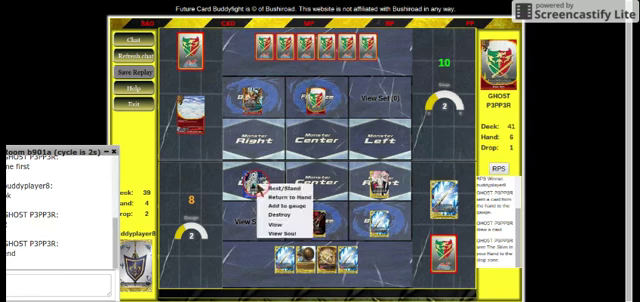
{"action": "left_click", "coordinate": [270, 187]}
{"action": "left_click", "coordinate": [67, 291]}
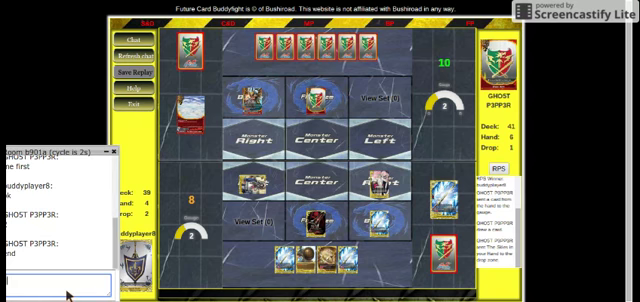
Reveal and attack with the centre monster, then post its damage in chat
{"action": "key", "text": "Return"}
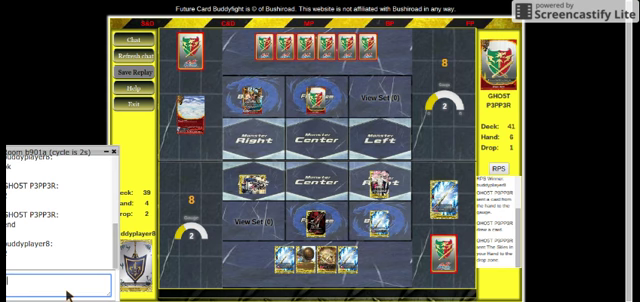
{"action": "left_click", "coordinate": [319, 227]}
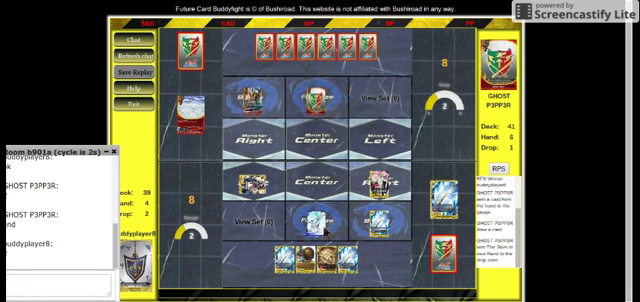
{"action": "left_click", "coordinate": [322, 228]}
{"action": "left_click", "coordinate": [335, 231]}
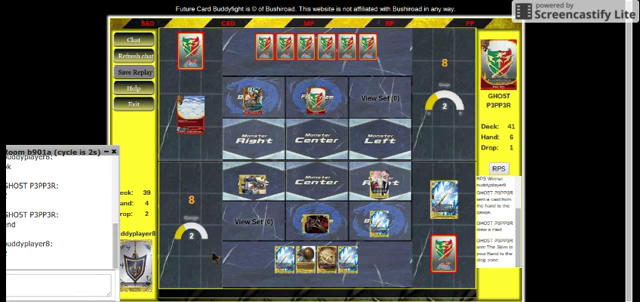
{"action": "left_click", "coordinate": [104, 283]}
{"action": "type", "text": "3"}
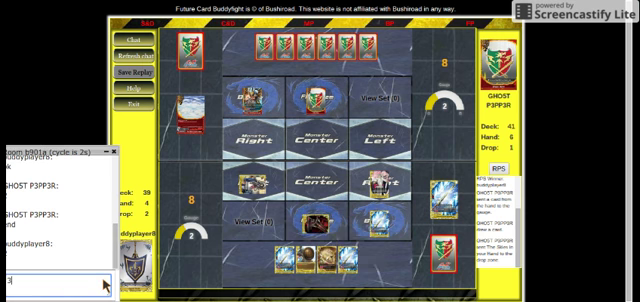
{"action": "key", "text": "Return"}
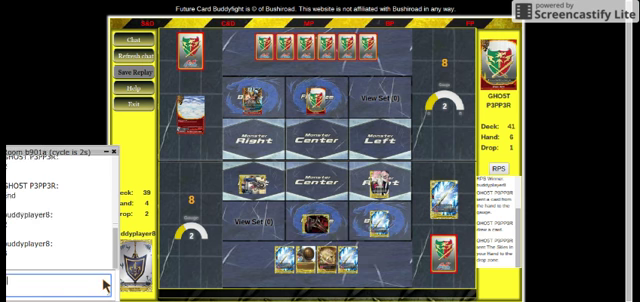
Attack with the left monster, post 2 damage, and announce 'end' in chat
{"action": "left_click", "coordinate": [190, 113]}
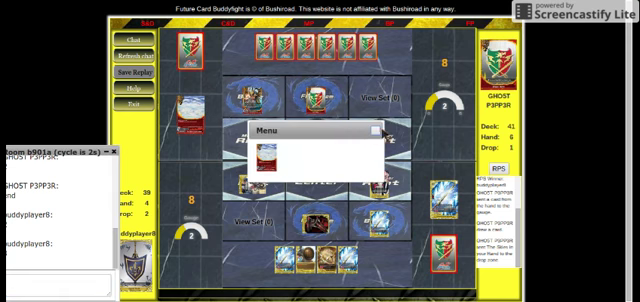
{"action": "left_click", "coordinate": [377, 132]}
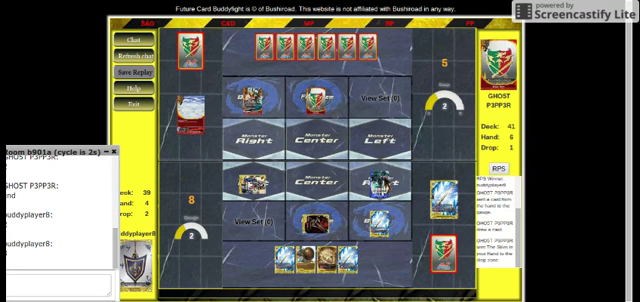
{"action": "left_click", "coordinate": [384, 182]}
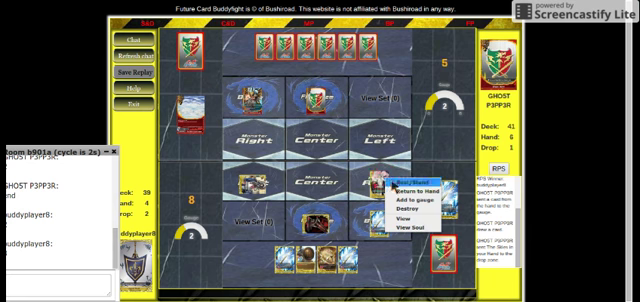
{"action": "left_click", "coordinate": [389, 183]}
{"action": "left_click", "coordinate": [93, 285]}
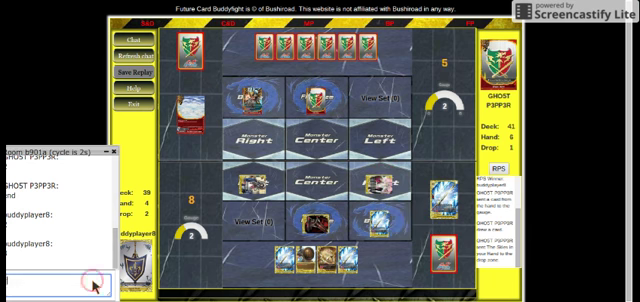
{"action": "type", "text": "2"}
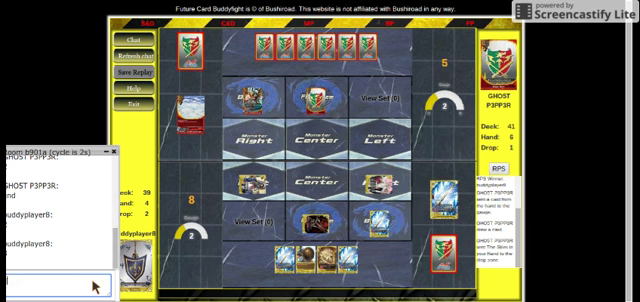
{"action": "key", "text": "Return"}
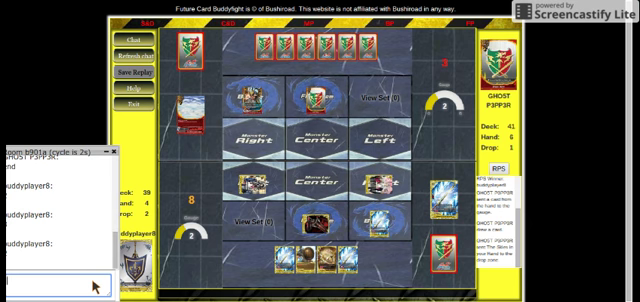
{"action": "type", "text": "end"}
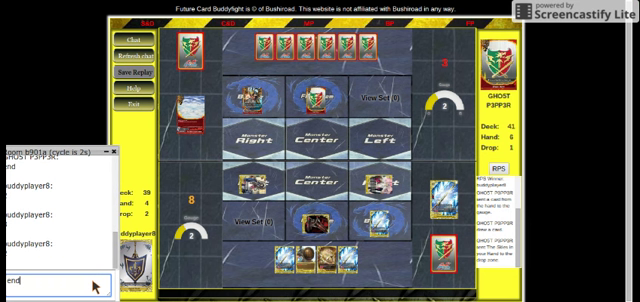
{"action": "key", "text": "Return"}
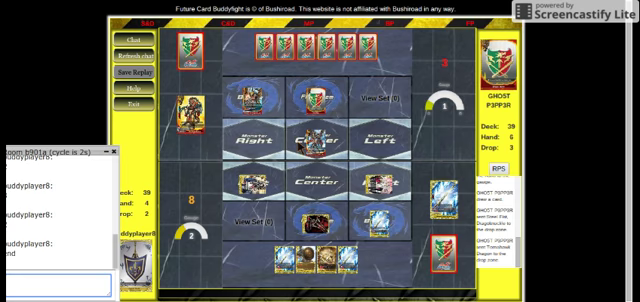
{"action": "left_click", "coordinate": [312, 138]}
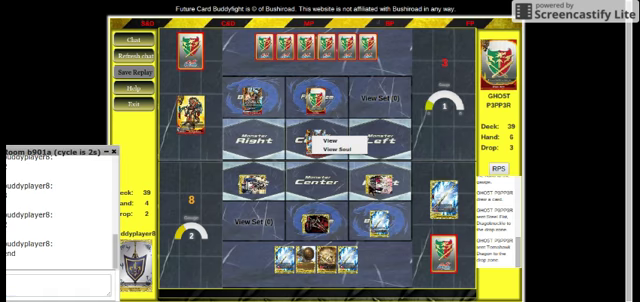
{"action": "left_click", "coordinate": [326, 141]}
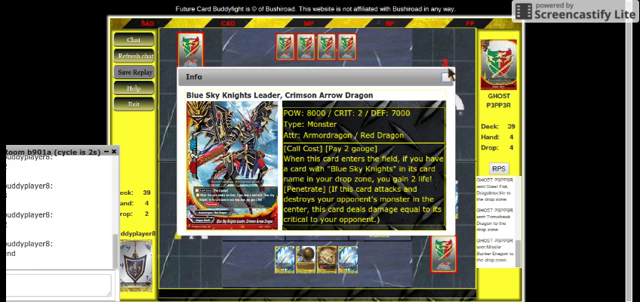
{"action": "left_click", "coordinate": [448, 75]}
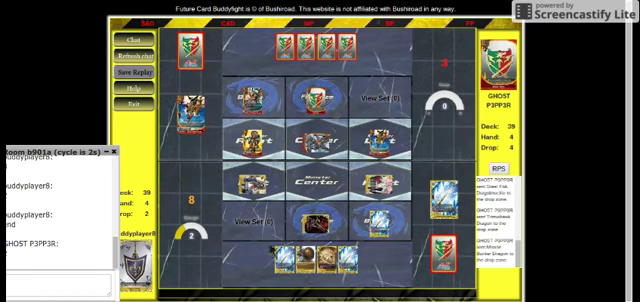
Cast a hand spell, then send the used spell to the drop zone
{"action": "right_click", "coordinate": [308, 267]}
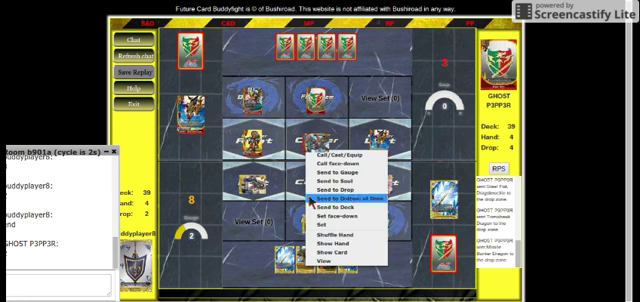
{"action": "left_click", "coordinate": [345, 156]}
{"action": "left_click", "coordinate": [316, 144]}
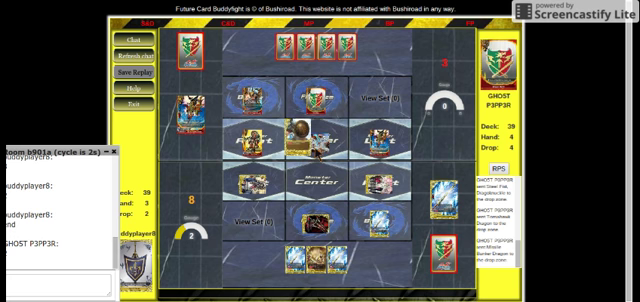
{"action": "left_click", "coordinate": [302, 142]}
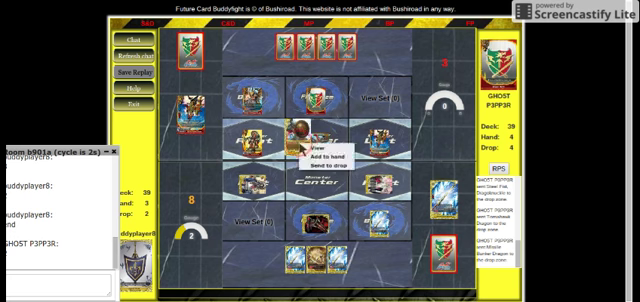
{"action": "left_click", "coordinate": [326, 166]}
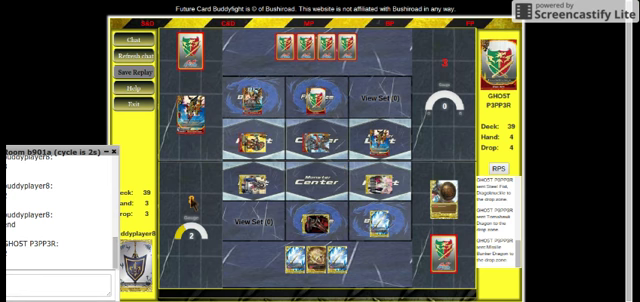
Change your life counter to 6, then to 5
{"action": "left_click", "coordinate": [191, 202]}
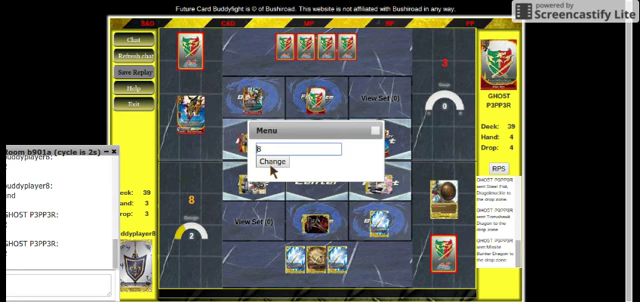
{"action": "key", "text": "BackSpace"}
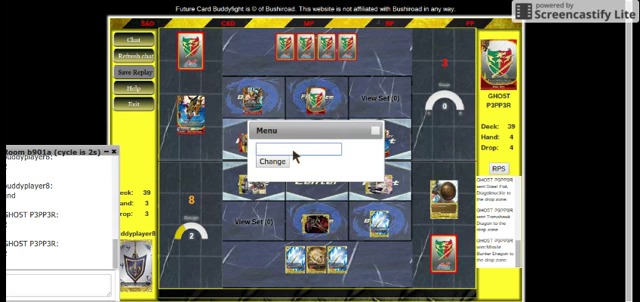
{"action": "type", "text": "6"}
{"action": "key", "text": "Return"}
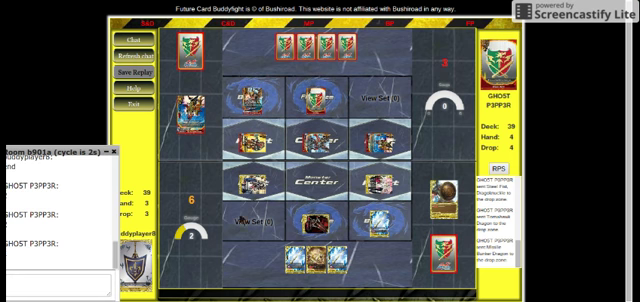
{"action": "left_click", "coordinate": [192, 200]}
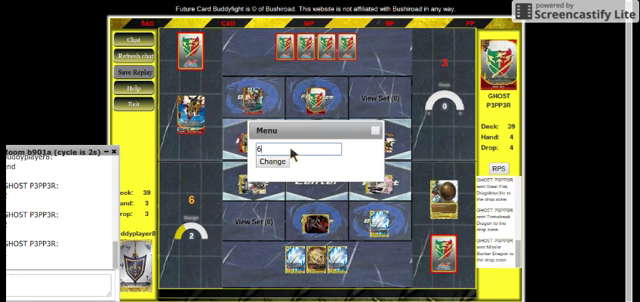
{"action": "key", "text": "BackSpace"}
{"action": "type", "text": "5"}
{"action": "key", "text": "Return"}
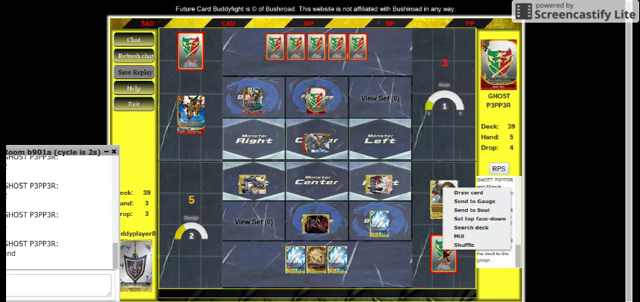
Draw a card, charge a hand card into the gauge, and draw again
{"action": "left_click", "coordinate": [462, 192]}
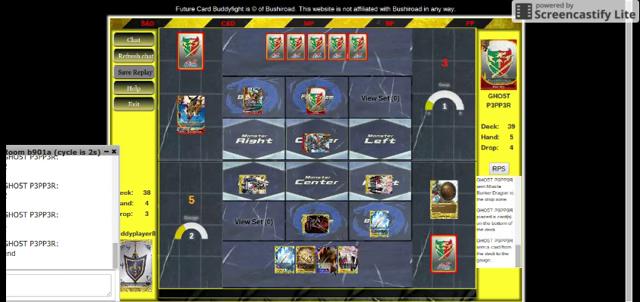
{"action": "right_click", "coordinate": [333, 258]}
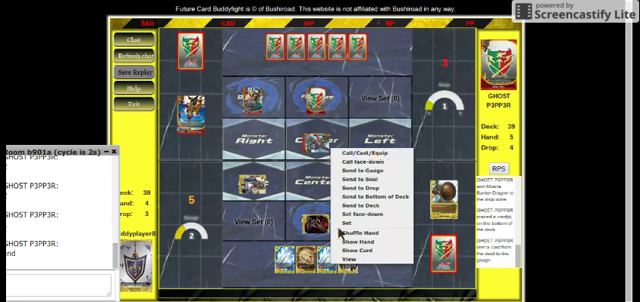
{"action": "left_click", "coordinate": [370, 171]}
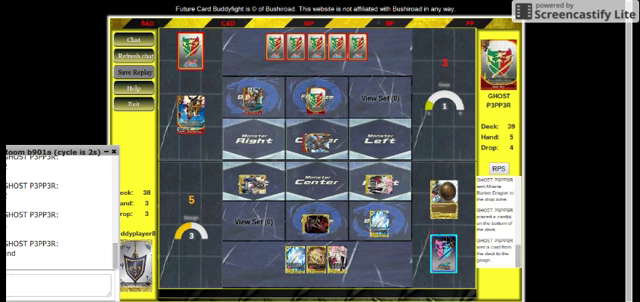
{"action": "right_click", "coordinate": [435, 238]}
{"action": "left_click", "coordinate": [450, 243]}
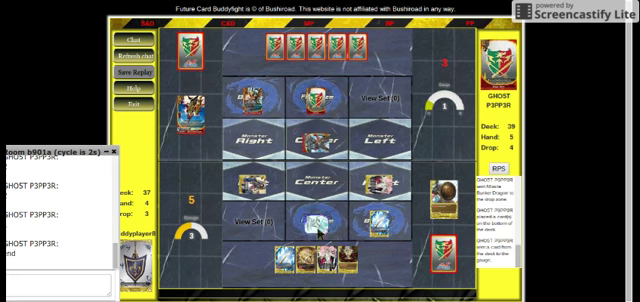
Rest the centre and lower-left field cards and inspect the lower-right card's stack
{"action": "right_click", "coordinate": [325, 228]}
{"action": "left_click", "coordinate": [345, 234]}
{"action": "right_click", "coordinate": [266, 183]}
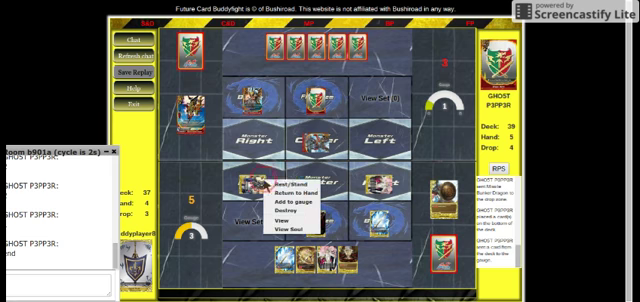
{"action": "left_click", "coordinate": [276, 186]}
{"action": "right_click", "coordinate": [379, 186]}
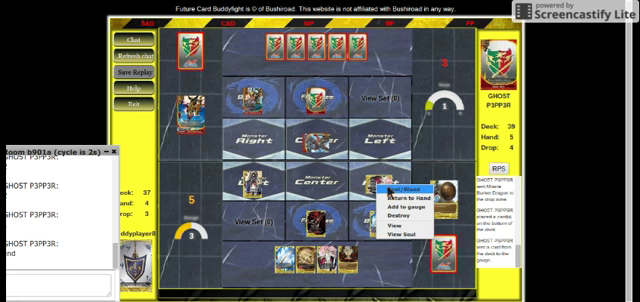
{"action": "left_click", "coordinate": [400, 234]}
{"action": "left_click", "coordinate": [375, 131]}
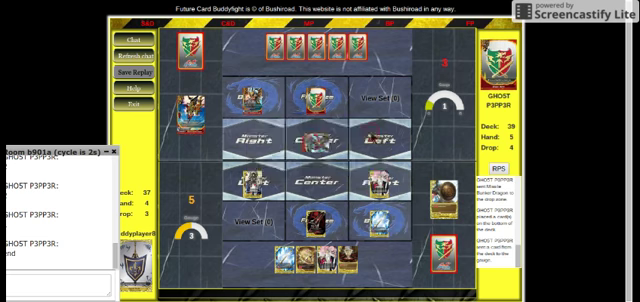
Pay one gauge card to the drop zone and discard a hand card
{"action": "left_click", "coordinate": [192, 232]}
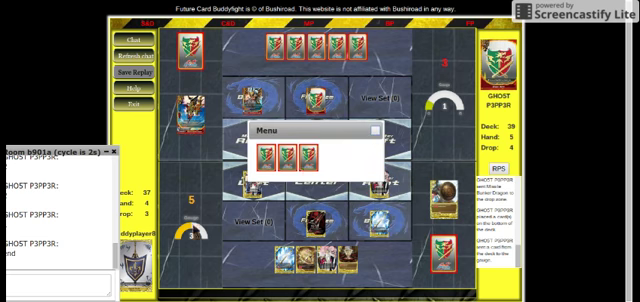
{"action": "right_click", "coordinate": [310, 167]}
{"action": "left_click", "coordinate": [322, 178]}
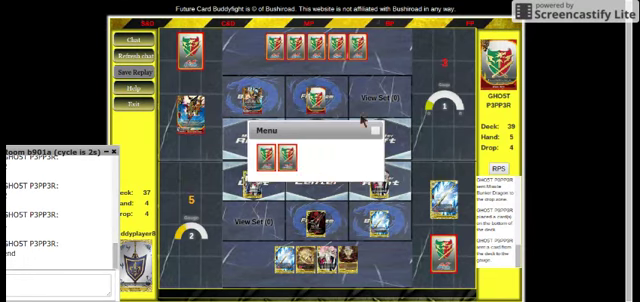
{"action": "left_click", "coordinate": [375, 131]}
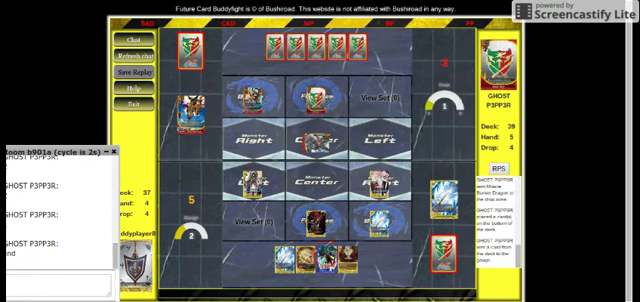
{"action": "right_click", "coordinate": [331, 131]}
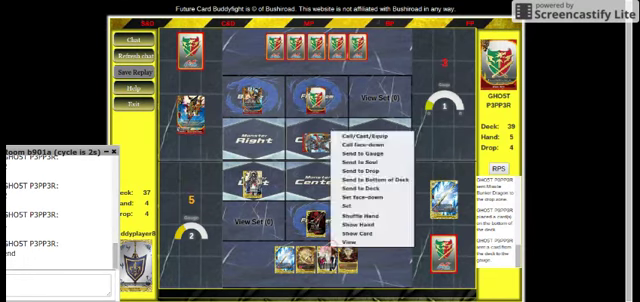
{"action": "left_click", "coordinate": [358, 171]}
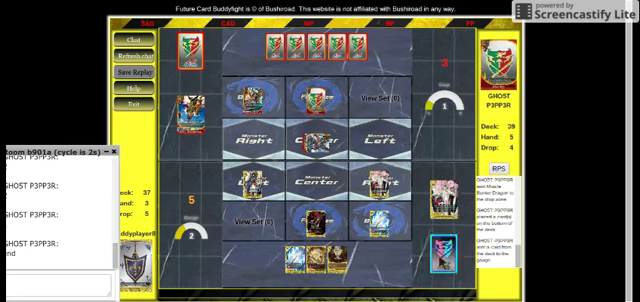
Set the top five deck cards face-down
{"action": "right_click", "coordinate": [445, 250]}
{"action": "left_click", "coordinate": [437, 227]}
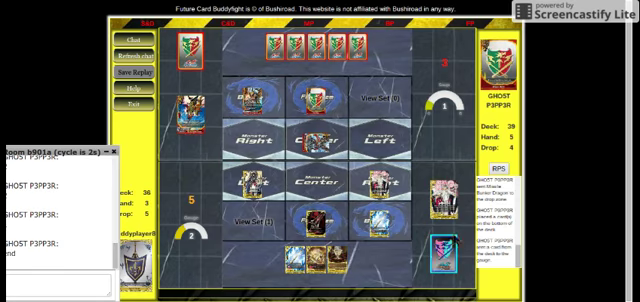
{"action": "right_click", "coordinate": [445, 250]}
{"action": "left_click", "coordinate": [456, 227]}
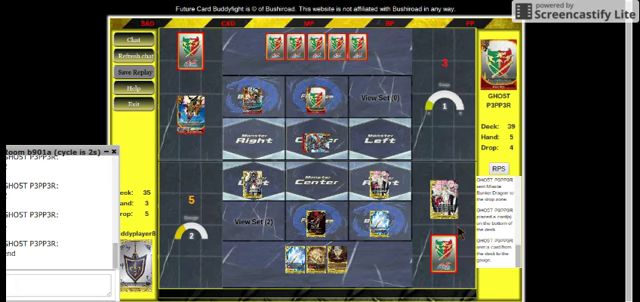
{"action": "right_click", "coordinate": [448, 195]}
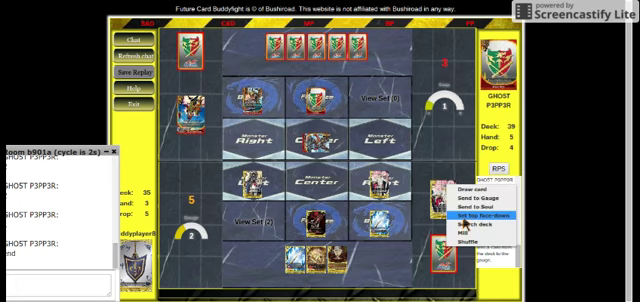
{"action": "left_click", "coordinate": [465, 222]}
{"action": "right_click", "coordinate": [450, 186]}
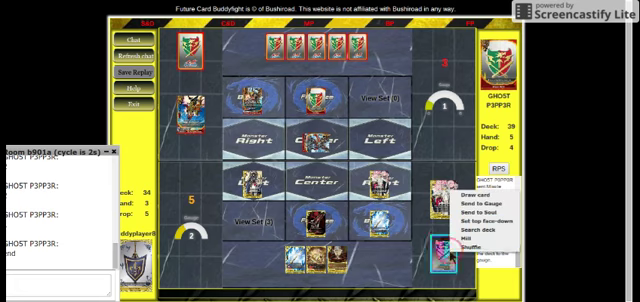
{"action": "left_click", "coordinate": [462, 222]}
{"action": "right_click", "coordinate": [445, 250]}
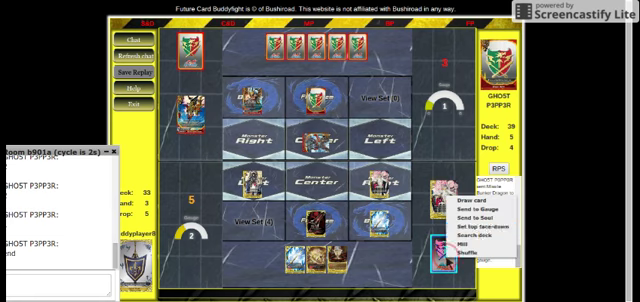
{"action": "left_click", "coordinate": [476, 227]}
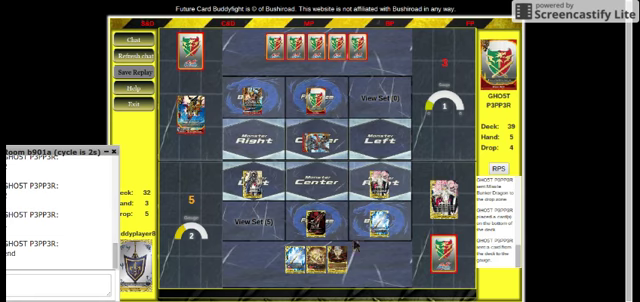
{"action": "left_click", "coordinate": [255, 221]}
Check Shield of Achilles' details, then add the third set card to hand
{"action": "right_click", "coordinate": [267, 156]}
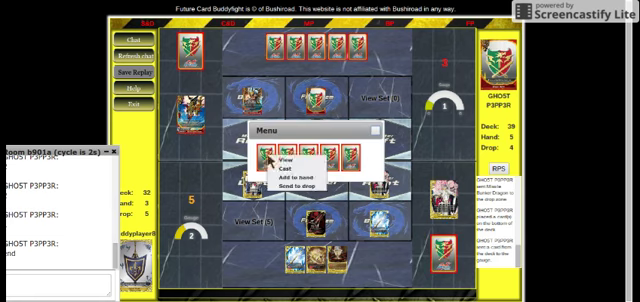
{"action": "left_click", "coordinate": [282, 160]}
{"action": "left_click", "coordinate": [446, 77]}
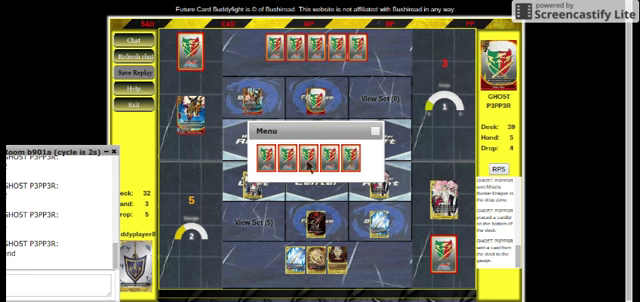
{"action": "left_click", "coordinate": [308, 165]}
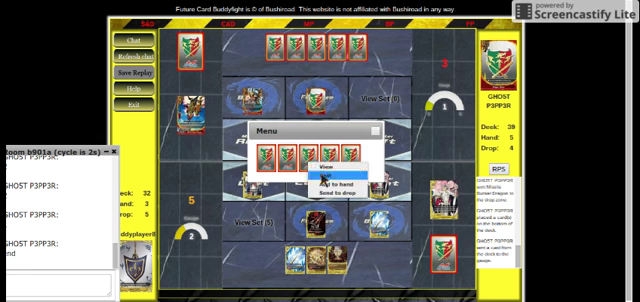
{"action": "left_click", "coordinate": [322, 176]}
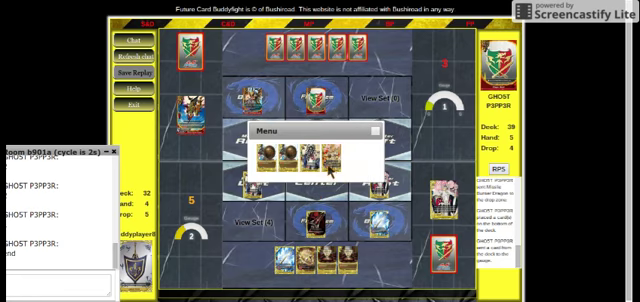
Send the remaining four set cards to the drop zone, raising drop to 9
{"action": "left_click", "coordinate": [333, 172]}
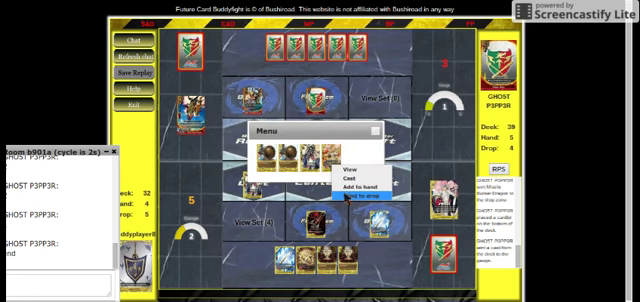
{"action": "left_click", "coordinate": [347, 195]}
{"action": "left_click", "coordinate": [317, 167]}
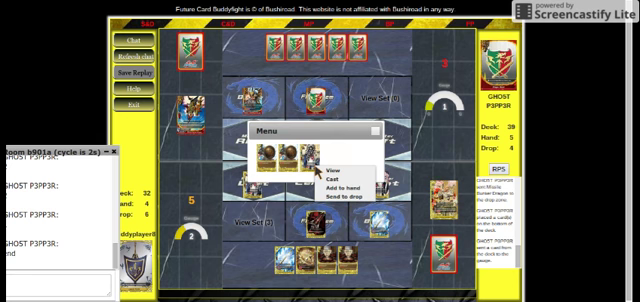
{"action": "left_click", "coordinate": [330, 196]}
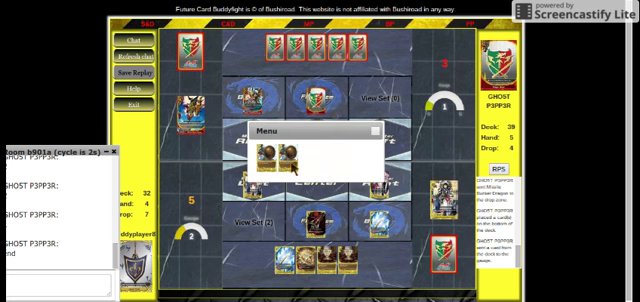
{"action": "left_click", "coordinate": [292, 162]}
{"action": "left_click", "coordinate": [314, 194]}
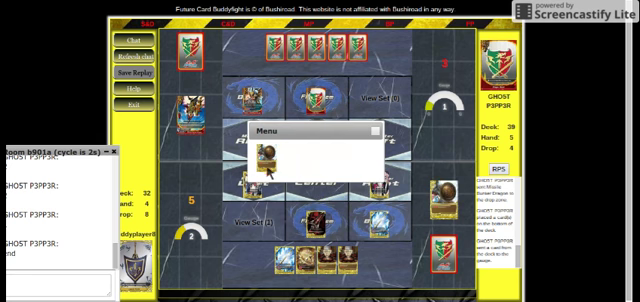
{"action": "left_click", "coordinate": [267, 168]}
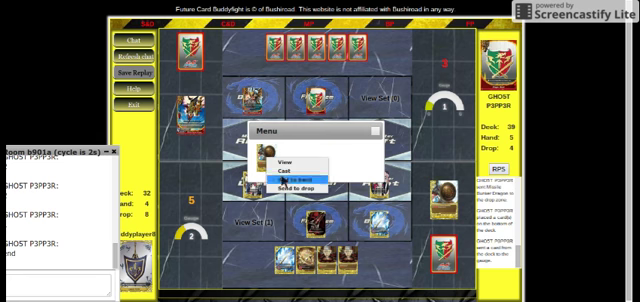
{"action": "left_click", "coordinate": [290, 188]}
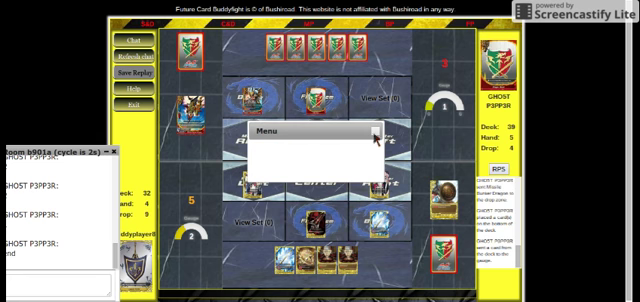
Return four drop-zone cards to the deck, leaving 36 in deck and 5 in drop
{"action": "left_click", "coordinate": [375, 131]}
{"action": "left_click", "coordinate": [444, 198]}
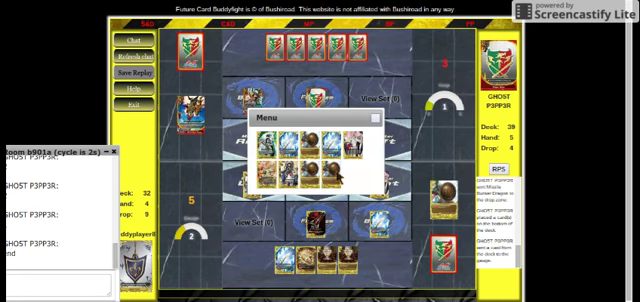
{"action": "left_click", "coordinate": [337, 176]}
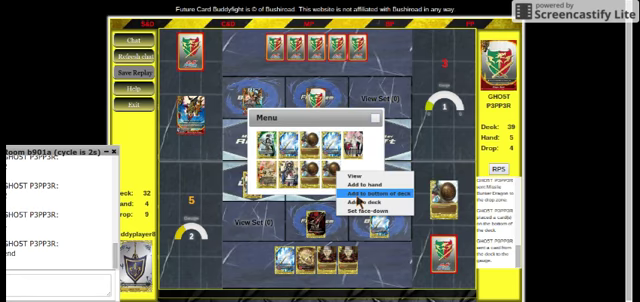
{"action": "left_click", "coordinate": [356, 194]}
{"action": "left_click", "coordinate": [318, 177]}
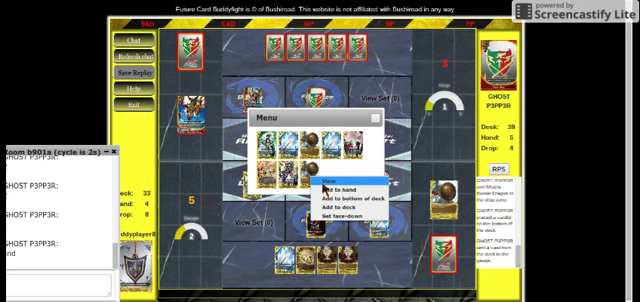
{"action": "left_click", "coordinate": [326, 198]}
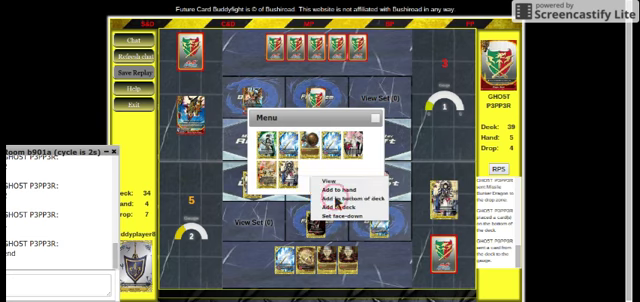
{"action": "left_click", "coordinate": [290, 181]}
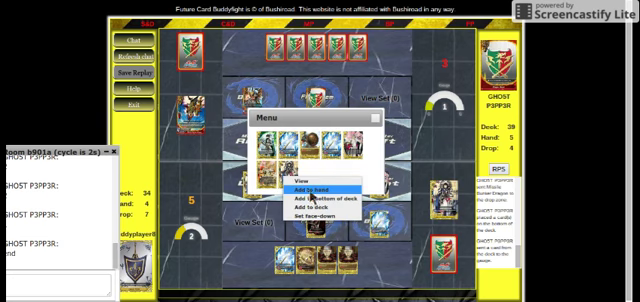
{"action": "left_click", "coordinate": [316, 199]}
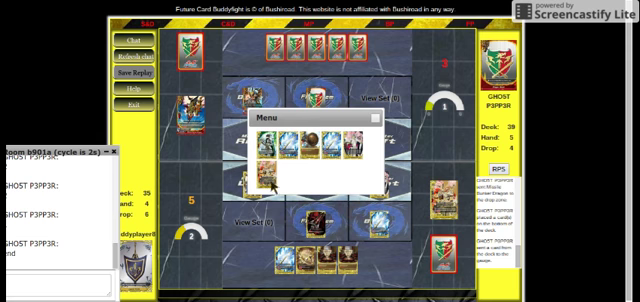
{"action": "left_click", "coordinate": [262, 181]}
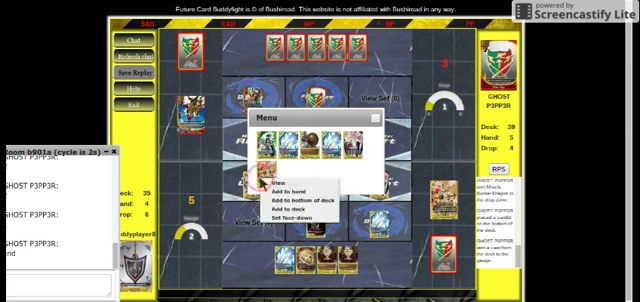
{"action": "left_click", "coordinate": [300, 201]}
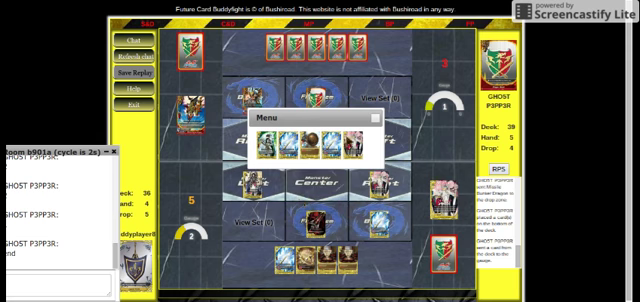
Inspect the opponent's Blue Sky Knights Leader card details
{"action": "left_click", "coordinate": [376, 119]}
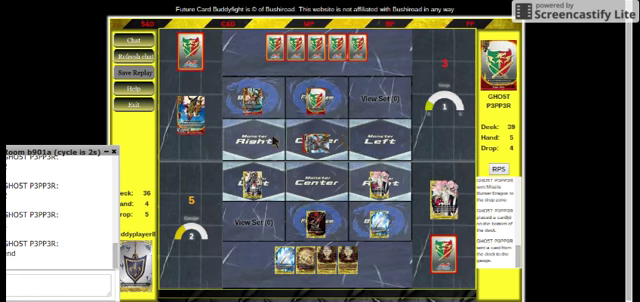
{"action": "left_click", "coordinate": [315, 146]}
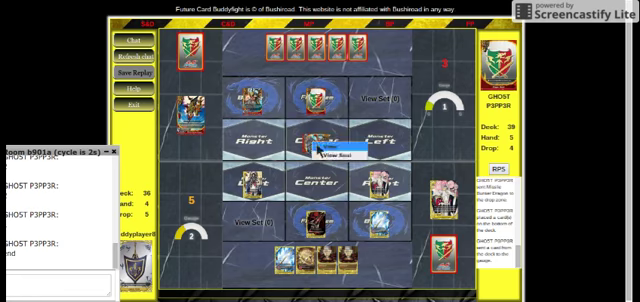
{"action": "left_click", "coordinate": [322, 147]}
{"action": "left_click", "coordinate": [446, 80]}
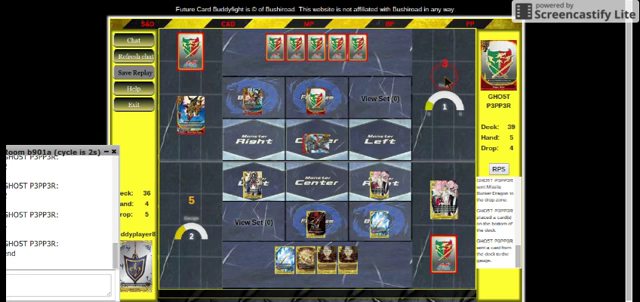
{"action": "left_click", "coordinate": [318, 228]}
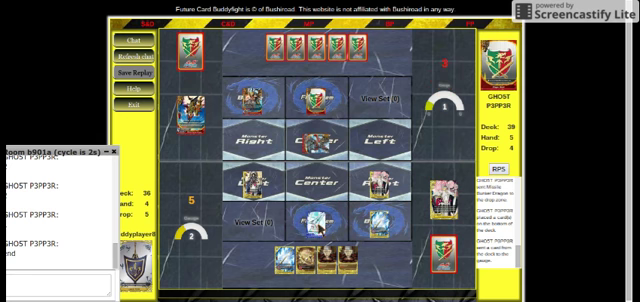
Return the equipped item to hand and equip a different hand card instead
{"action": "left_click", "coordinate": [324, 226]}
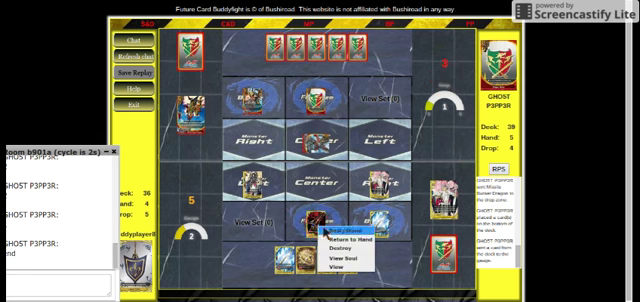
{"action": "left_click", "coordinate": [338, 239]}
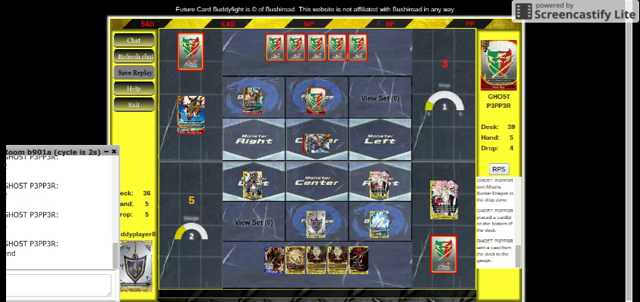
{"action": "left_click", "coordinate": [286, 258]}
{"action": "left_click", "coordinate": [286, 157]}
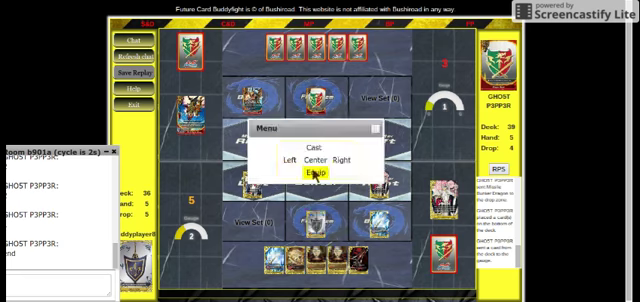
{"action": "left_click", "coordinate": [317, 170]}
Raise life from 5 to 6 and rest two field monsters to attack
{"action": "left_click", "coordinate": [193, 202]}
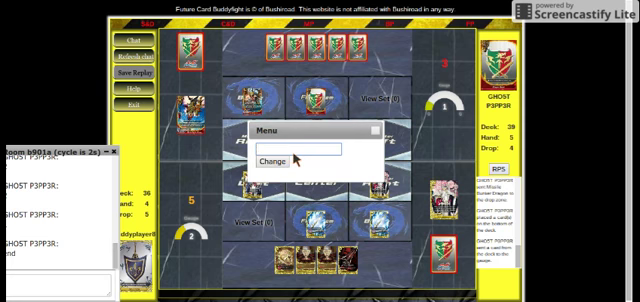
{"action": "type", "text": "6"}
{"action": "left_click", "coordinate": [284, 160]}
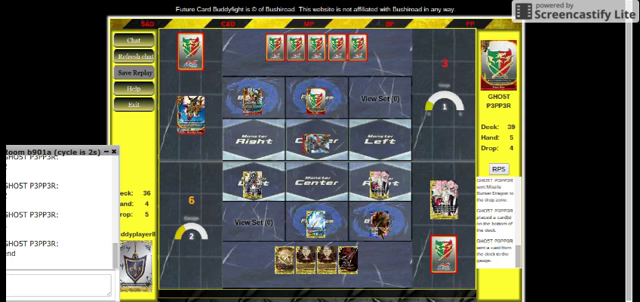
{"action": "left_click", "coordinate": [381, 233]}
{"action": "left_click", "coordinate": [395, 231]}
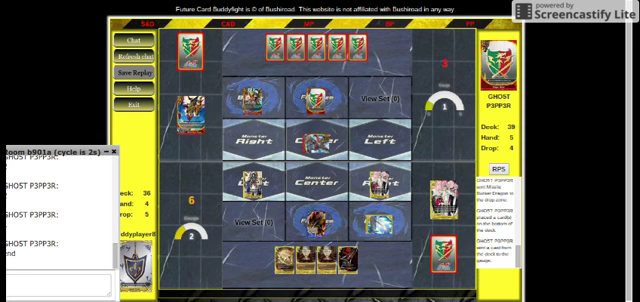
{"action": "left_click", "coordinate": [325, 225]}
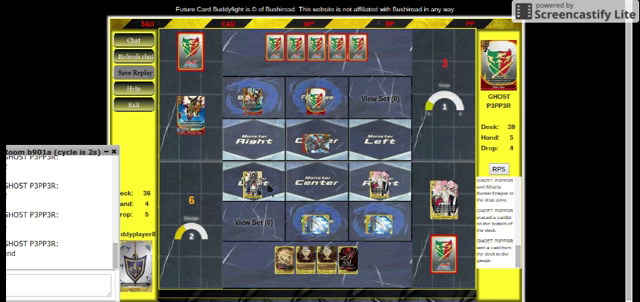
{"action": "left_click", "coordinate": [257, 185]}
{"action": "left_click", "coordinate": [280, 187]}
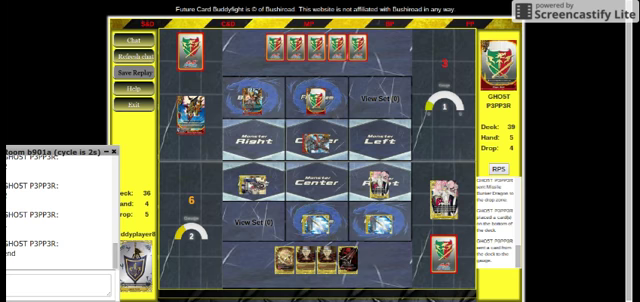
Send a chat message announcing a link attack with the penetrate ability
{"action": "left_click", "coordinate": [100, 279]}
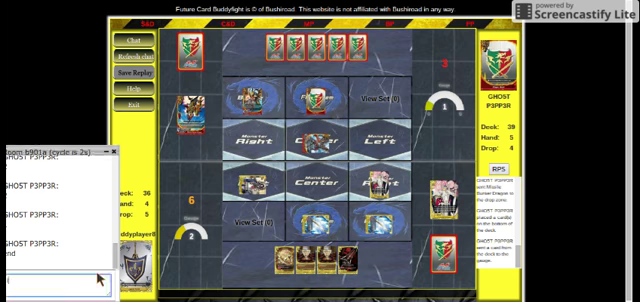
{"action": "type", "text": "iink attack with the penalite"}
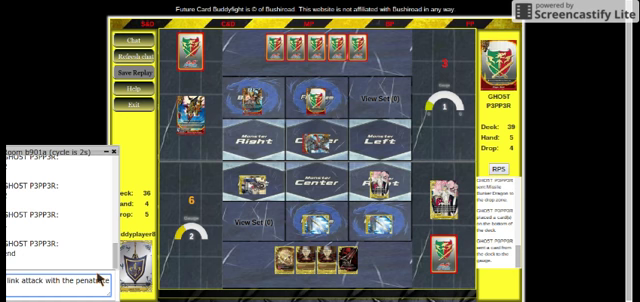
{"action": "key", "text": "Return"}
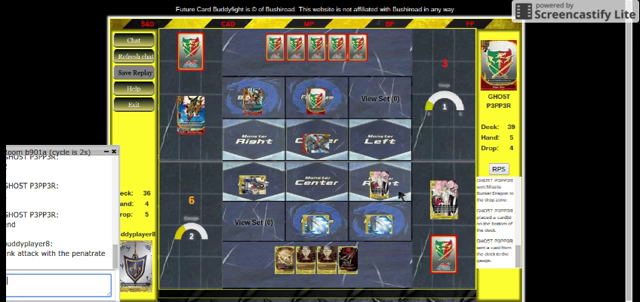
{"action": "right_click", "coordinate": [382, 199]}
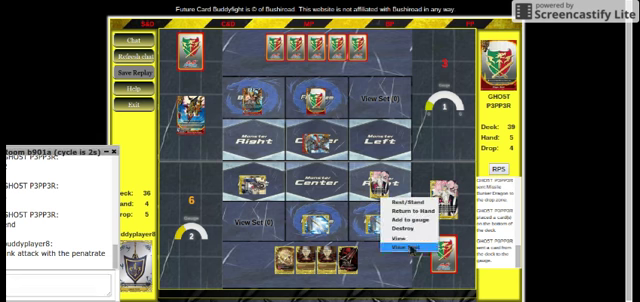
{"action": "left_click", "coordinate": [409, 239]}
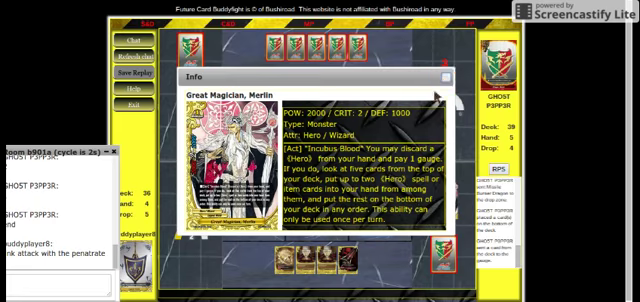
{"action": "left_click", "coordinate": [445, 77]}
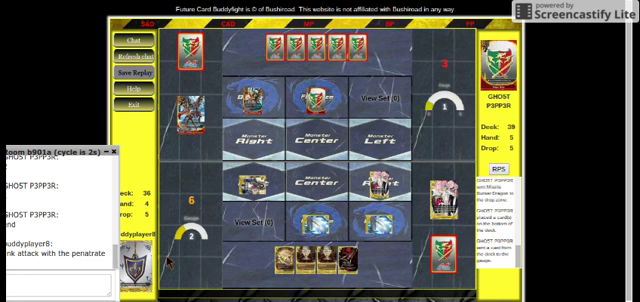
{"action": "left_click", "coordinate": [35, 289]}
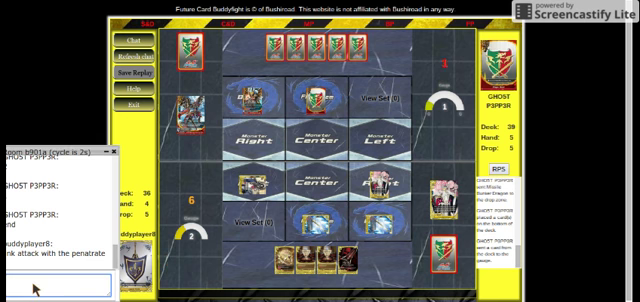
Attack with Great Magician, Merlin to bring the opponent to 0 life, then chat 'gg'
{"action": "left_click", "coordinate": [387, 192]}
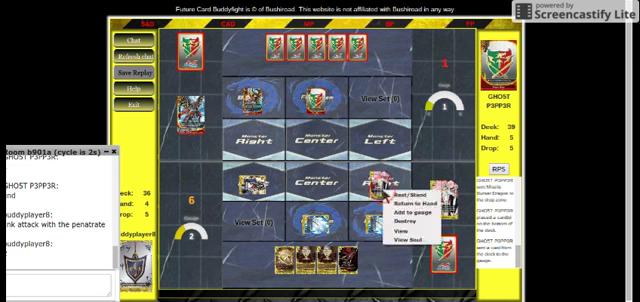
{"action": "left_click", "coordinate": [405, 195]}
{"action": "left_click", "coordinate": [107, 280]}
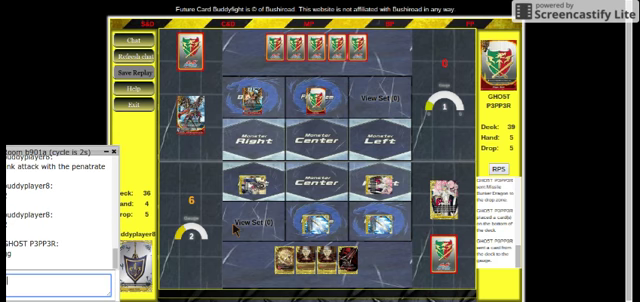
{"action": "key", "text": "Return"}
{"action": "left_click", "coordinate": [305, 266]}
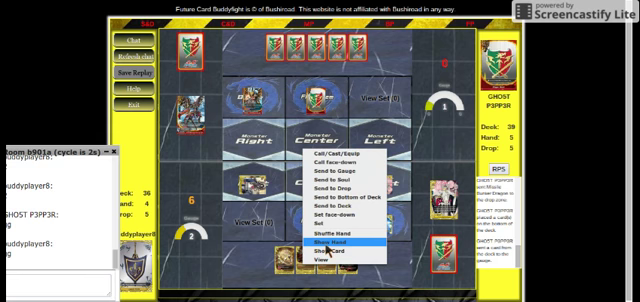
{"action": "left_click", "coordinate": [145, 101]}
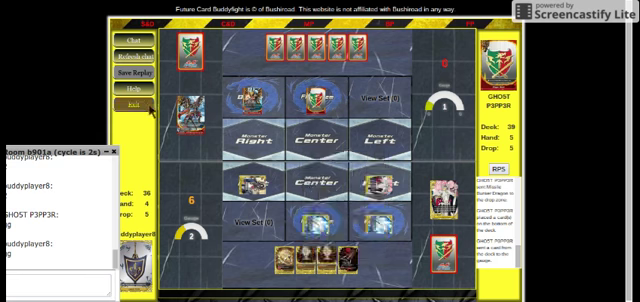